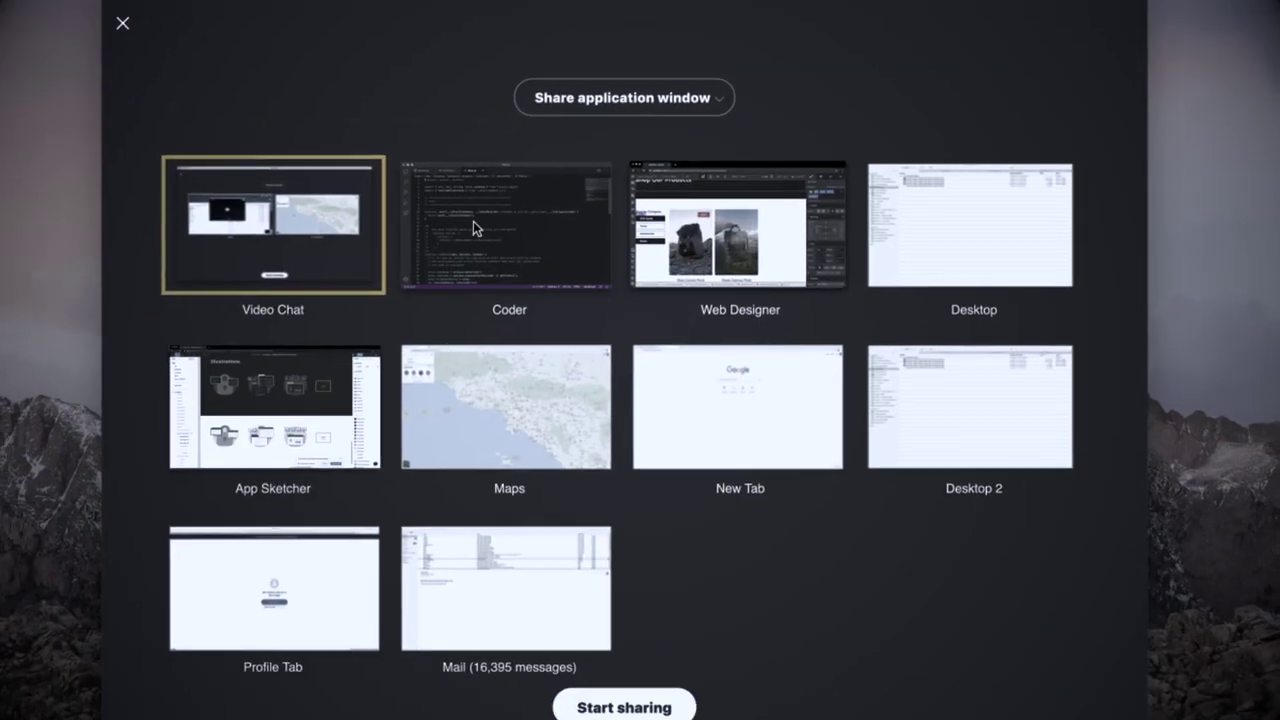
Step: Share the Coder window with the other person on the video call
left_click(473, 221)
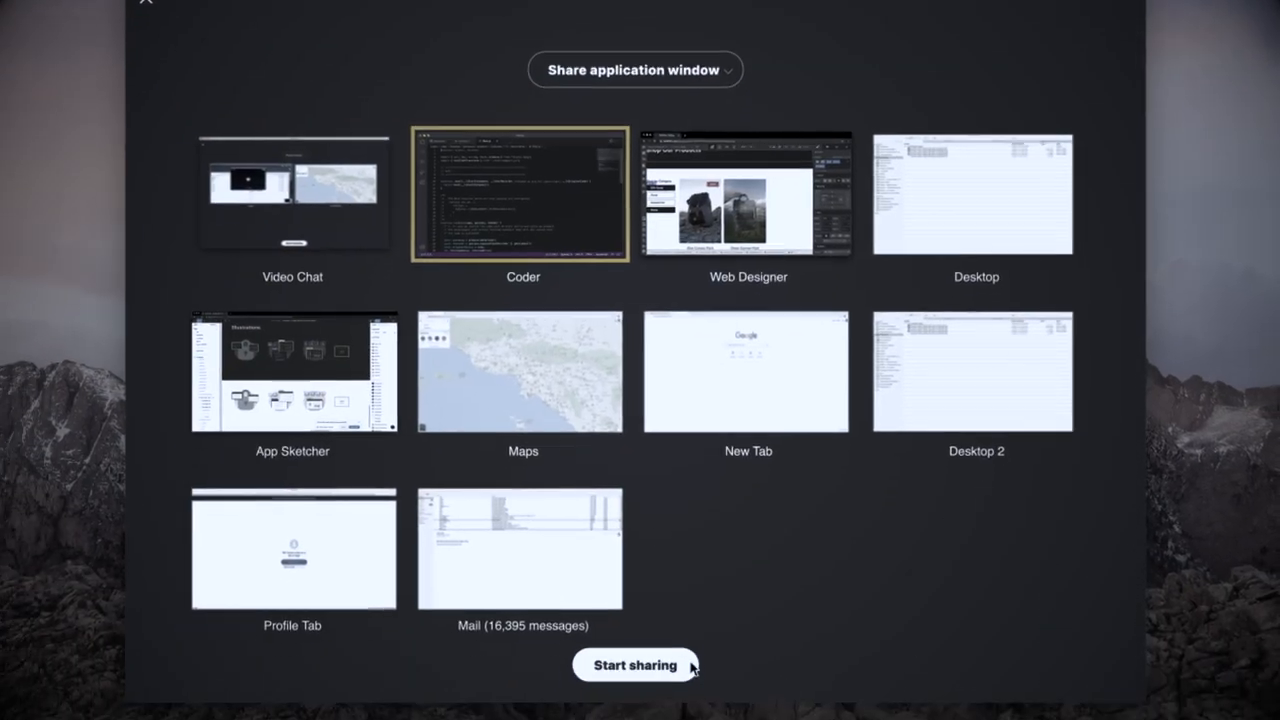
left_click(640, 707)
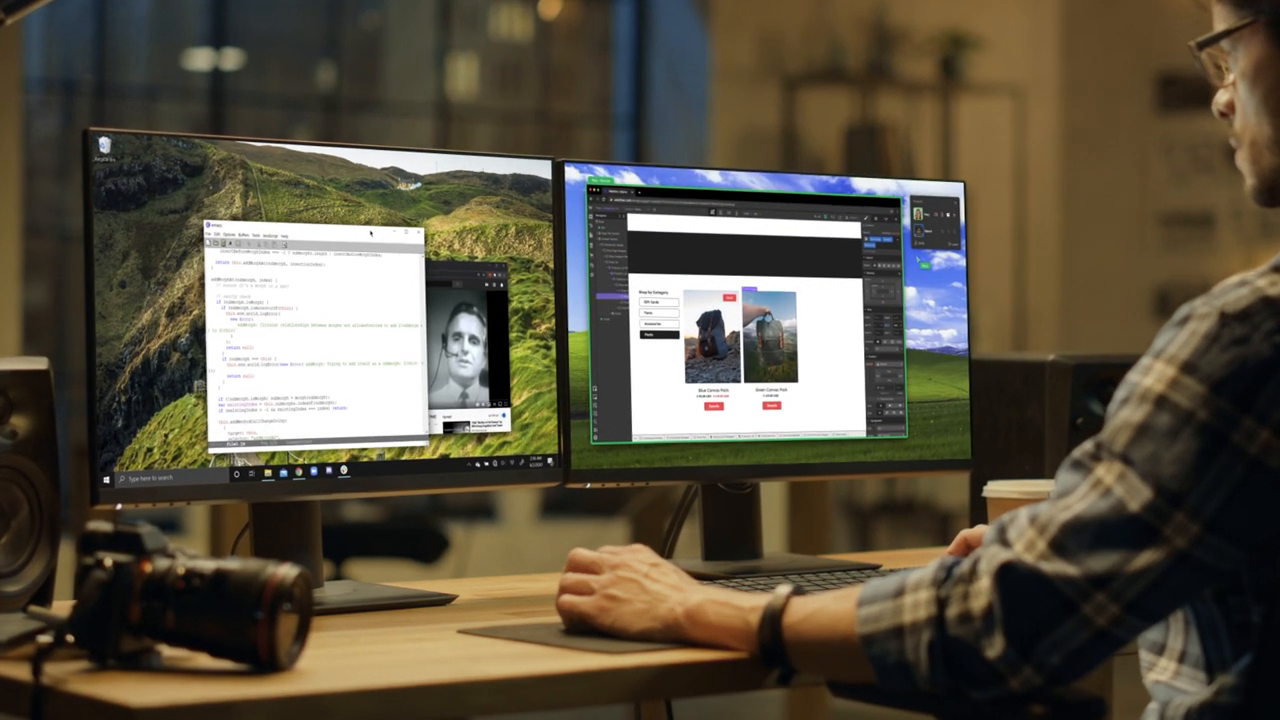
Step: Drag the code editor from the left monitor onto the shared CoScreen area beside Webflow
left_click_drag(357, 224, 892, 212)
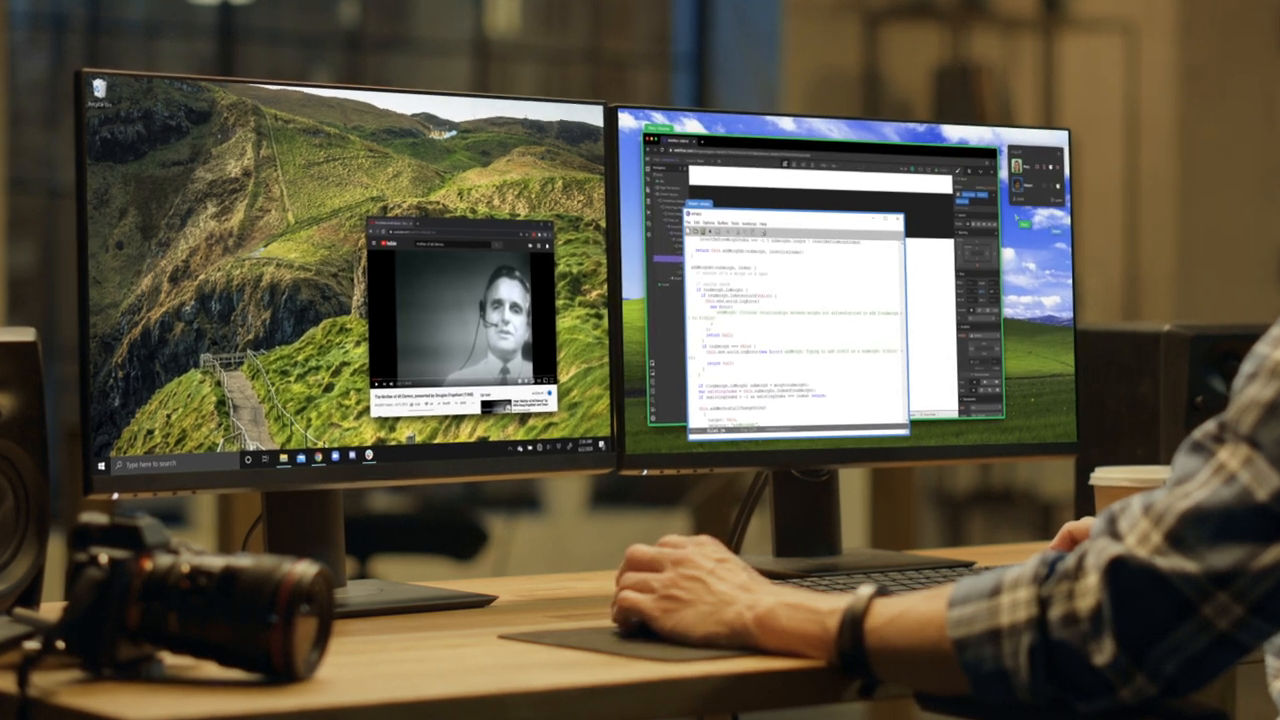